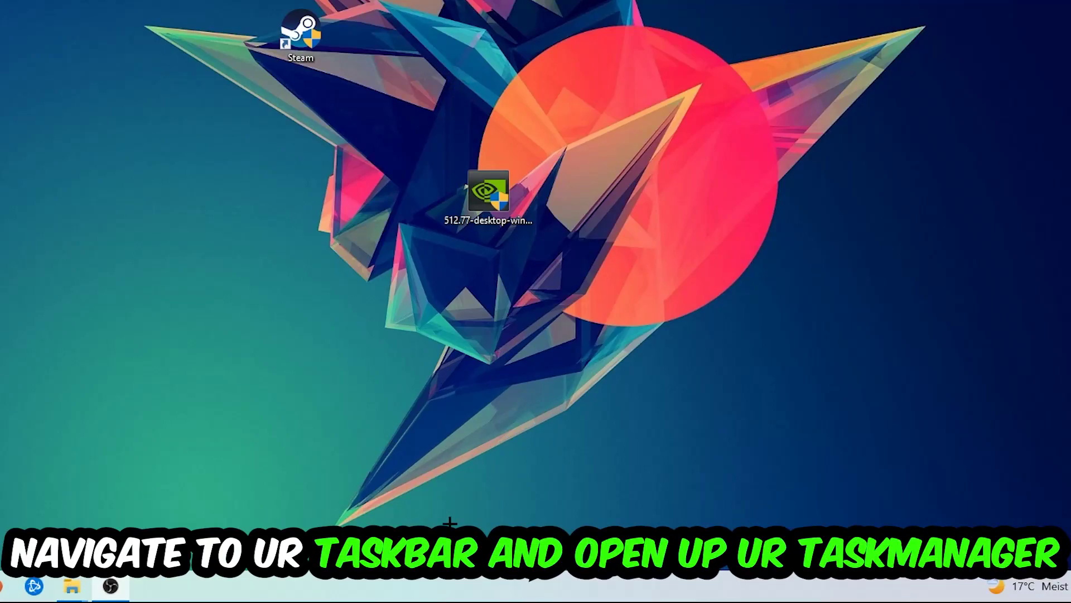
Launch Task Manager from the taskbar's right-click menu
right_click(453, 585)
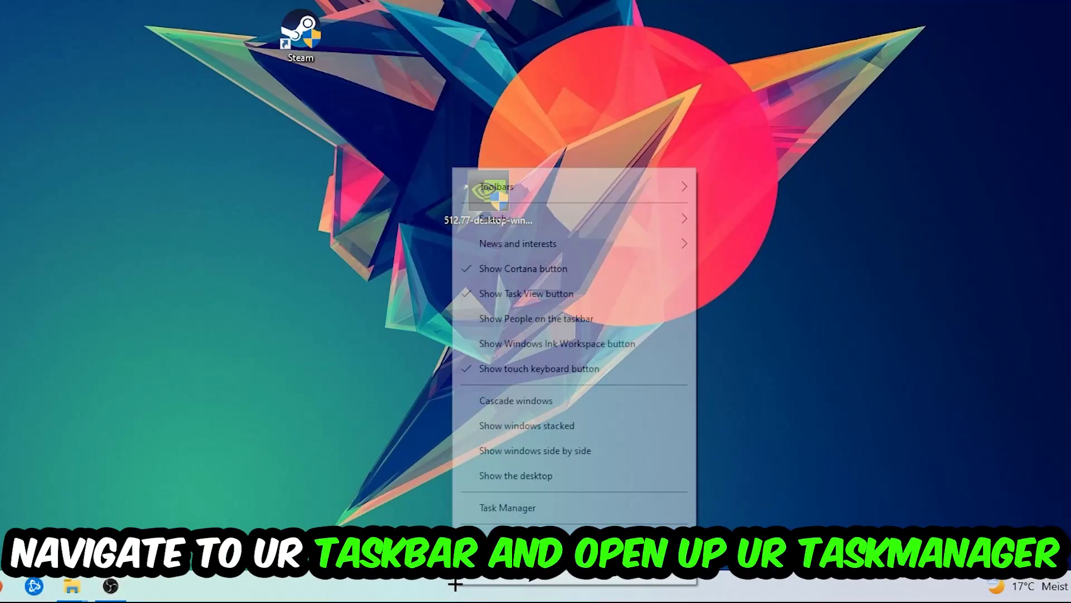
left_click(541, 509)
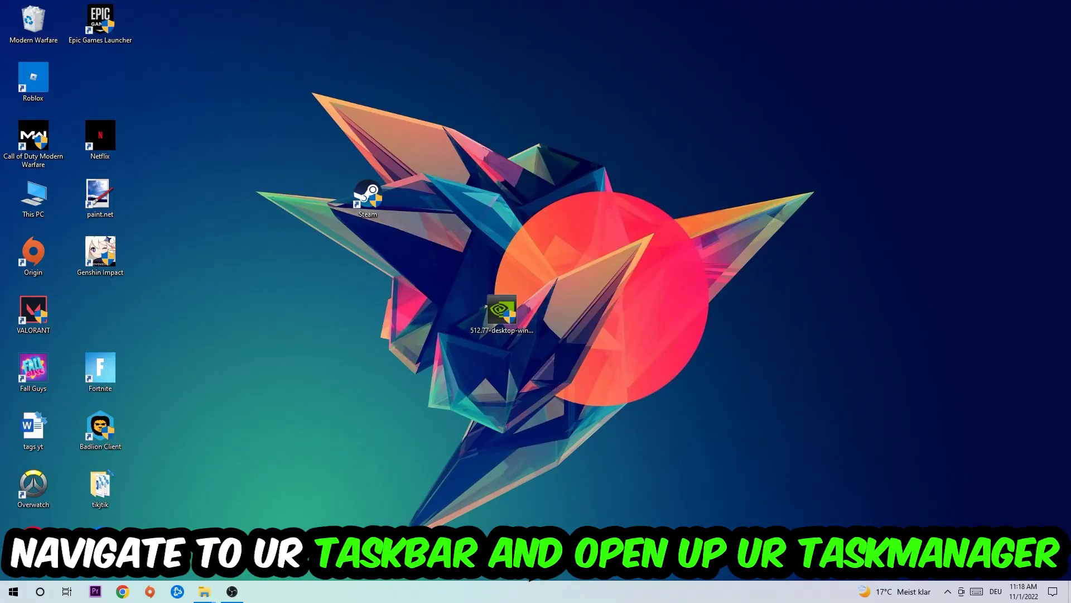
Maximize Task Manager, bring up End task for Microsoft Text Input Application, then close Task Manager
left_click(362, 37)
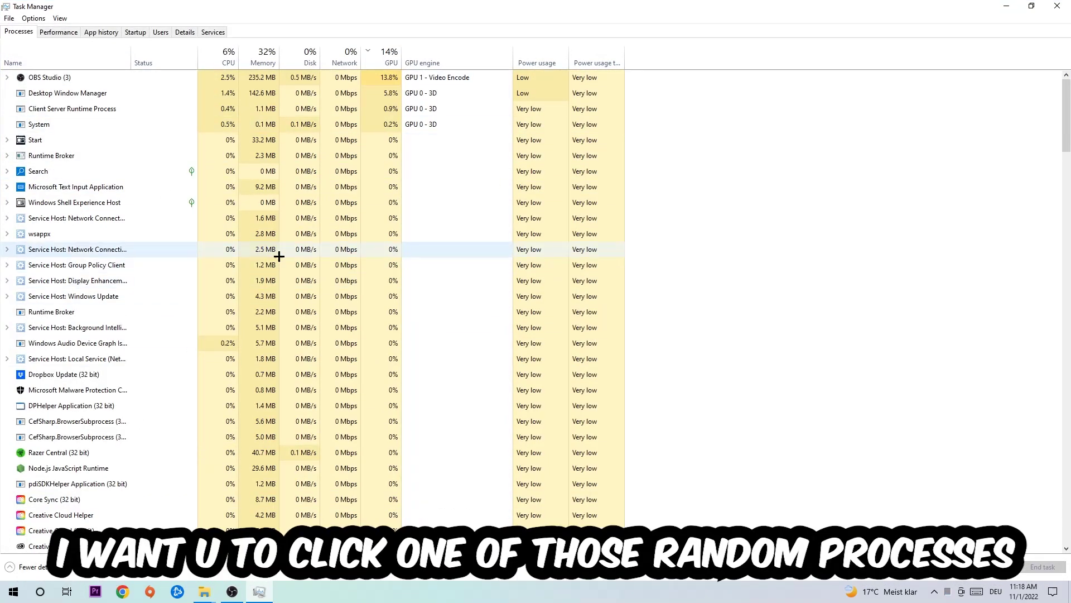
left_click(101, 187)
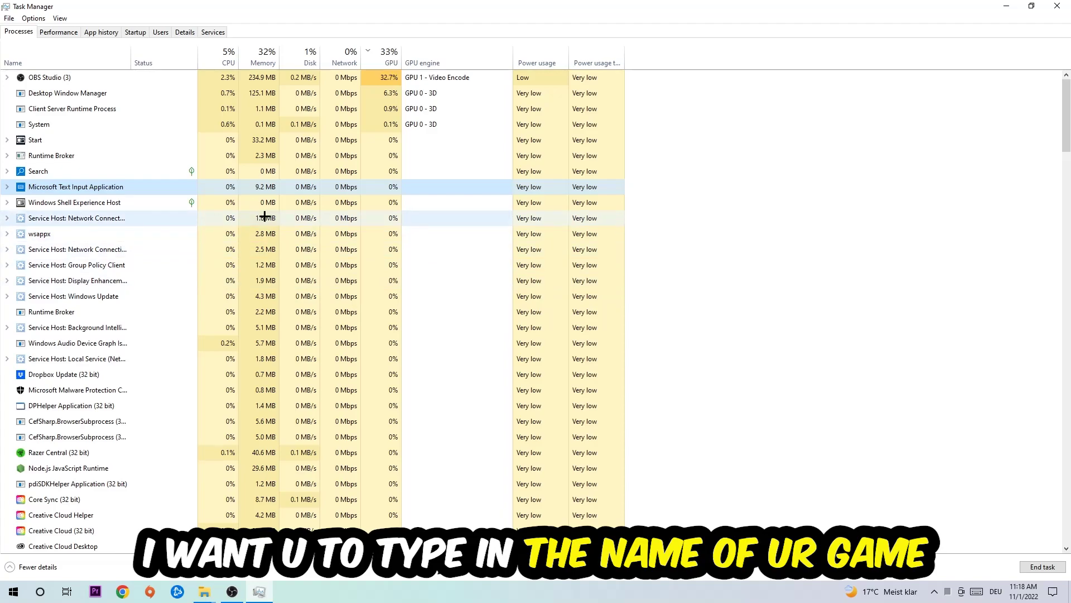
right_click(243, 187)
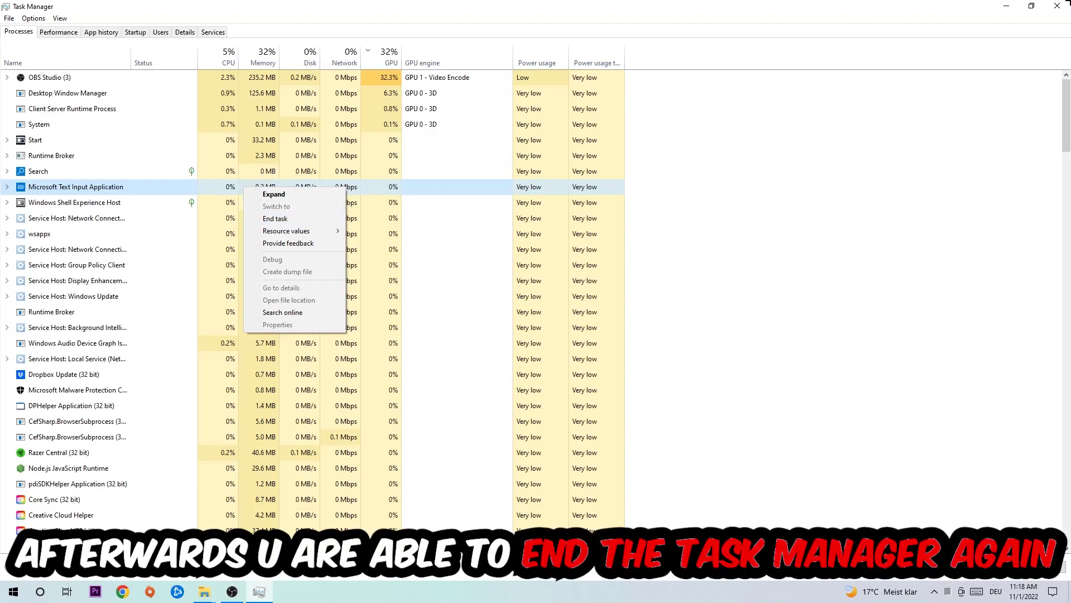
left_click(1058, 6)
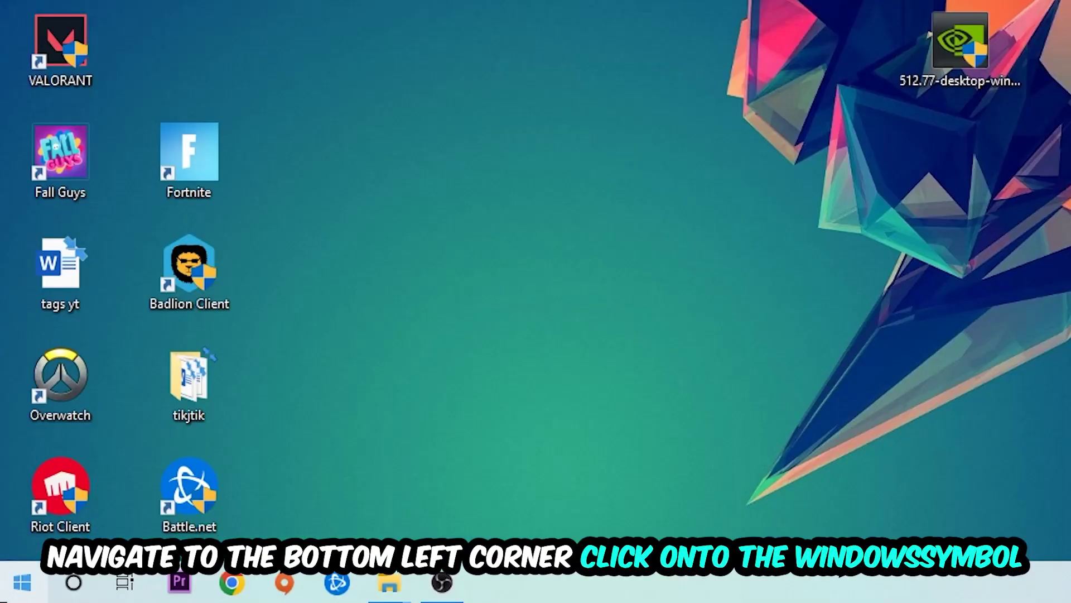
Open Settings from Start and go to Update & Security to see Windows Update
left_click(13, 591)
left_click(23, 484)
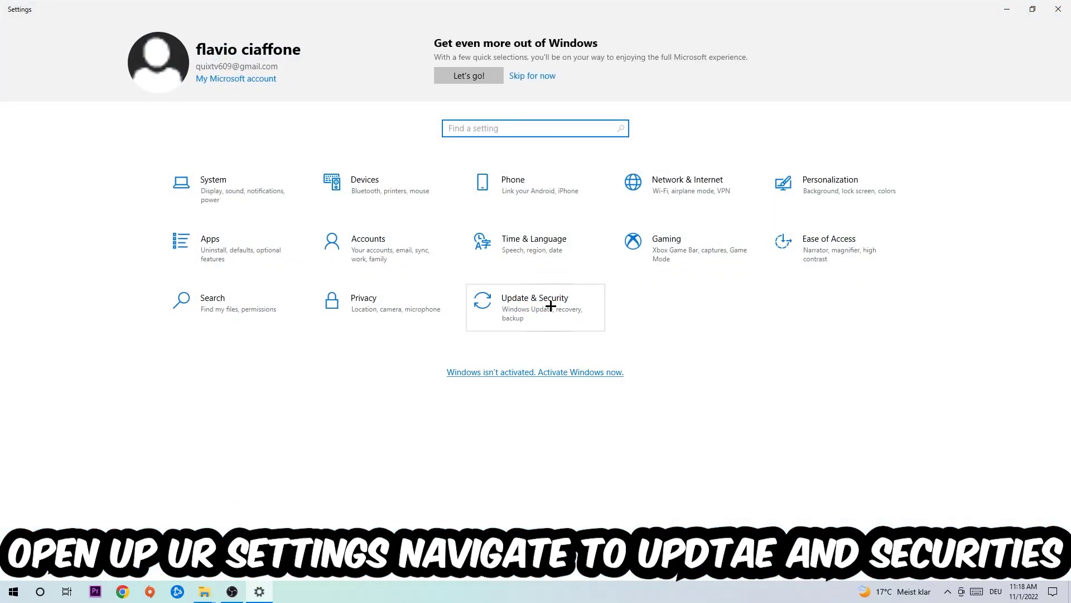
left_click(551, 306)
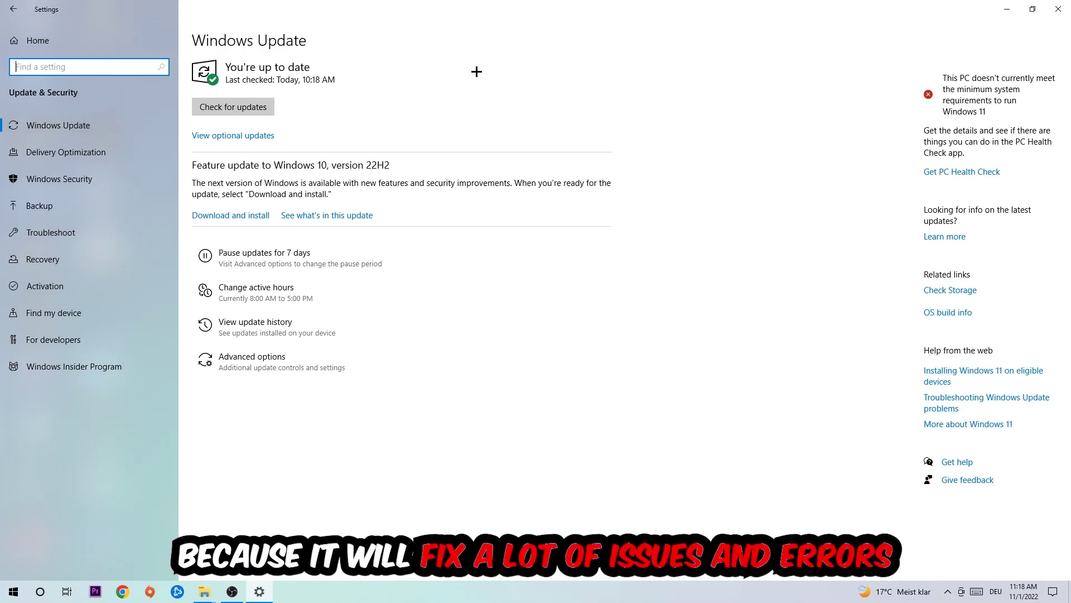
Close Settings, put the NVIDIA driver file in the left icon column, and move Steam to centre
left_click(1058, 9)
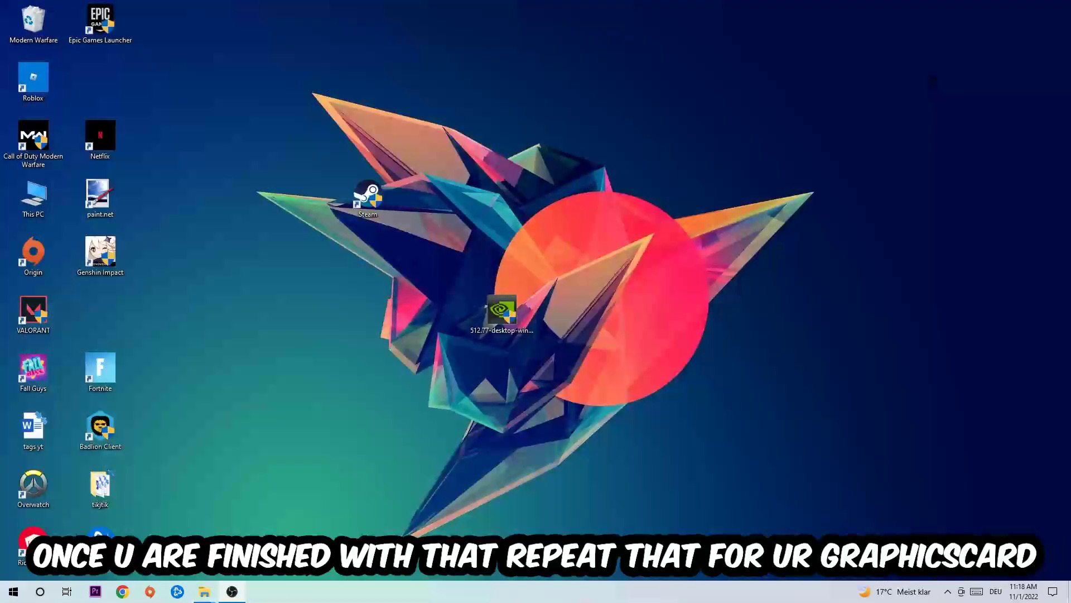
left_click_drag(502, 310, 368, 311)
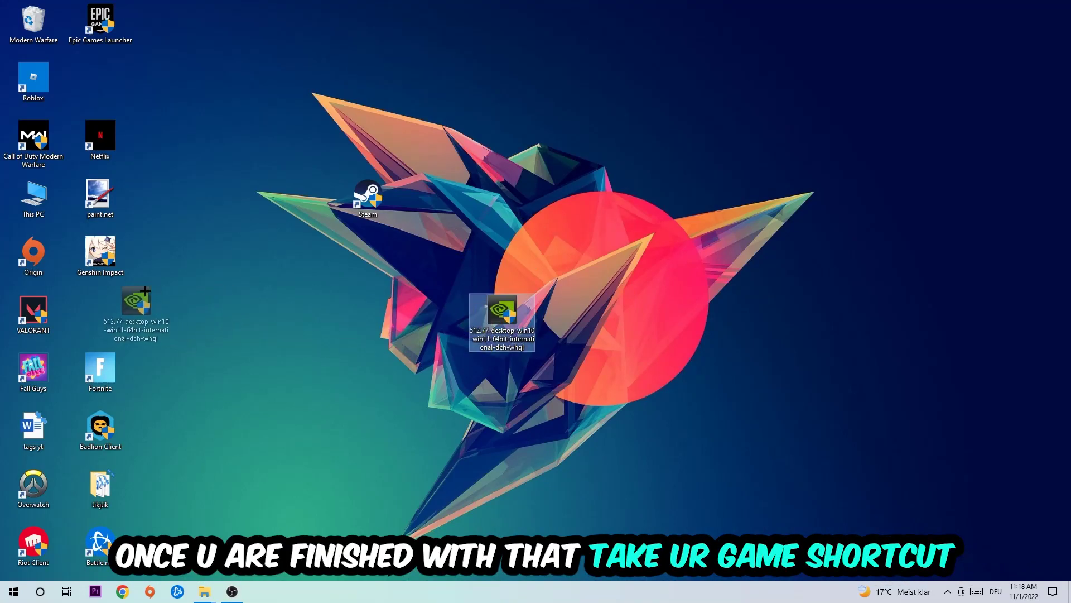
left_click_drag(503, 310, 105, 311)
mouse_move(369, 197)
left_mouse_down()
mouse_move(569, 255)
mouse_move(502, 252)
mouse_move(643, 241)
mouse_move(509, 249)
left_mouse_up()
Give the Steam shortcut Windows 8 compatibility mode and Run as administrator, then apply
right_click(508, 249)
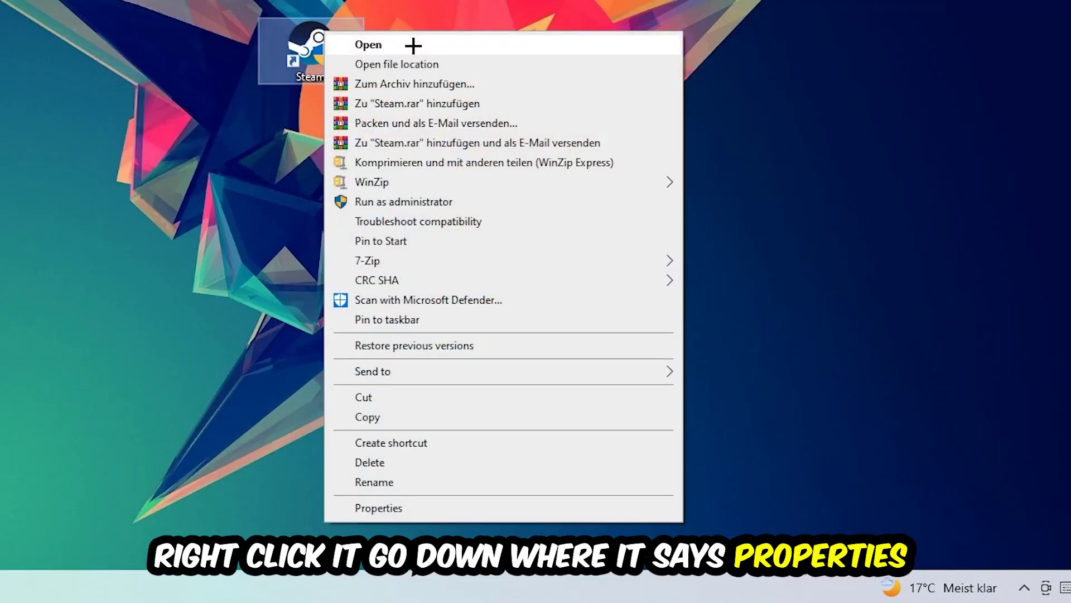
left_click(383, 507)
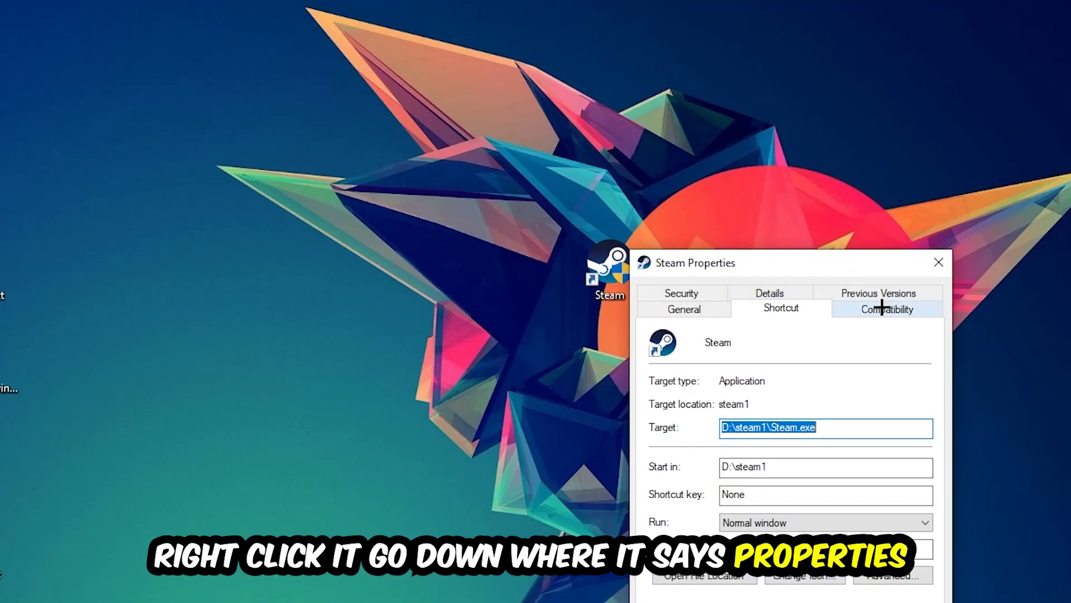
left_click(883, 308)
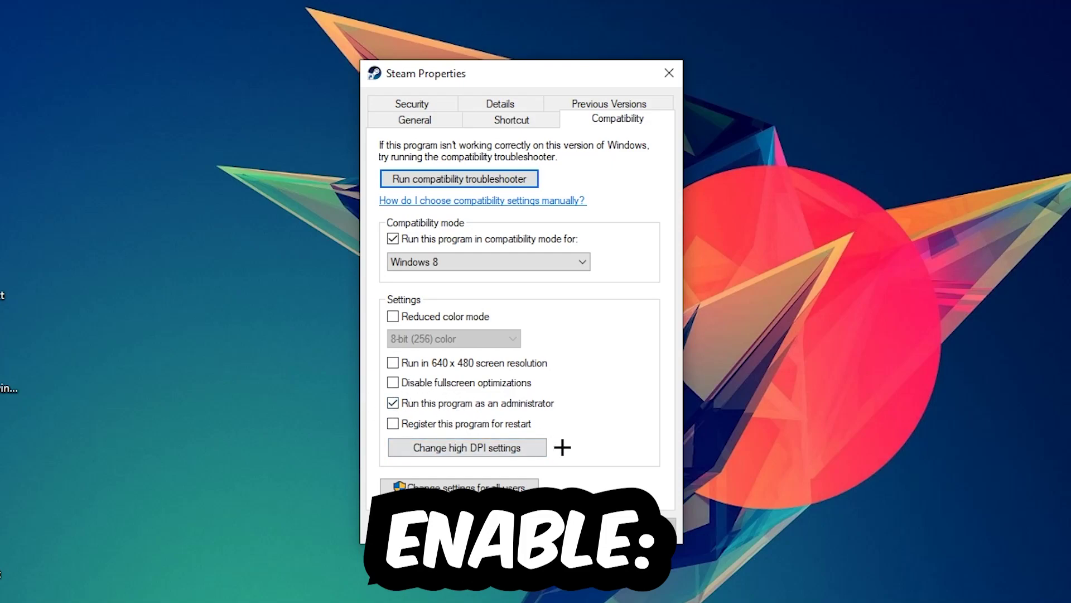
key("Return")
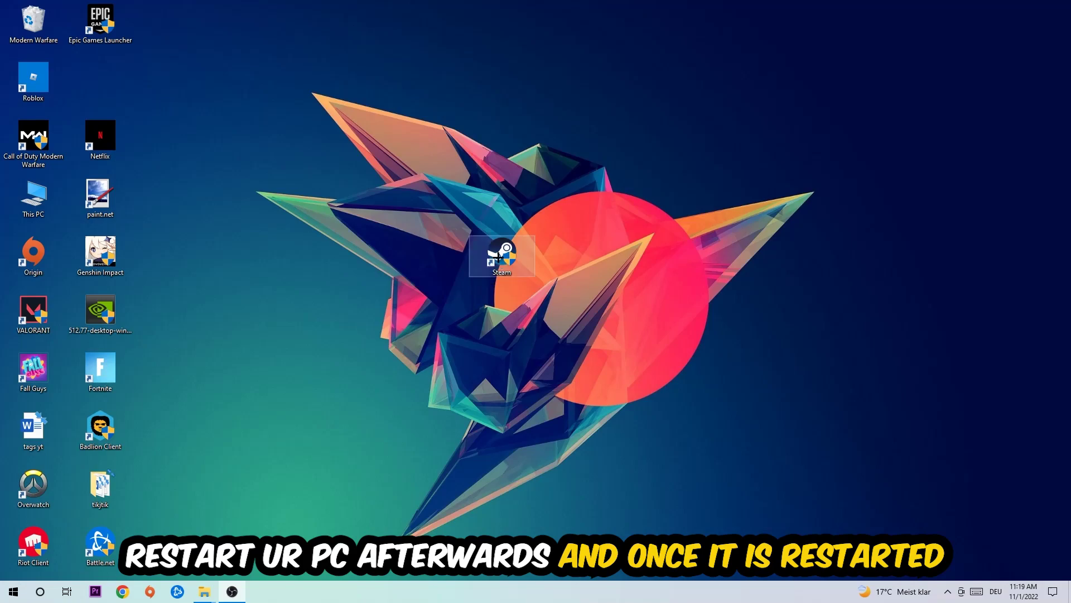
Move the shield-marked Steam shortcut up toward the top of the desktop
left_click_drag(502, 255, 455, 140)
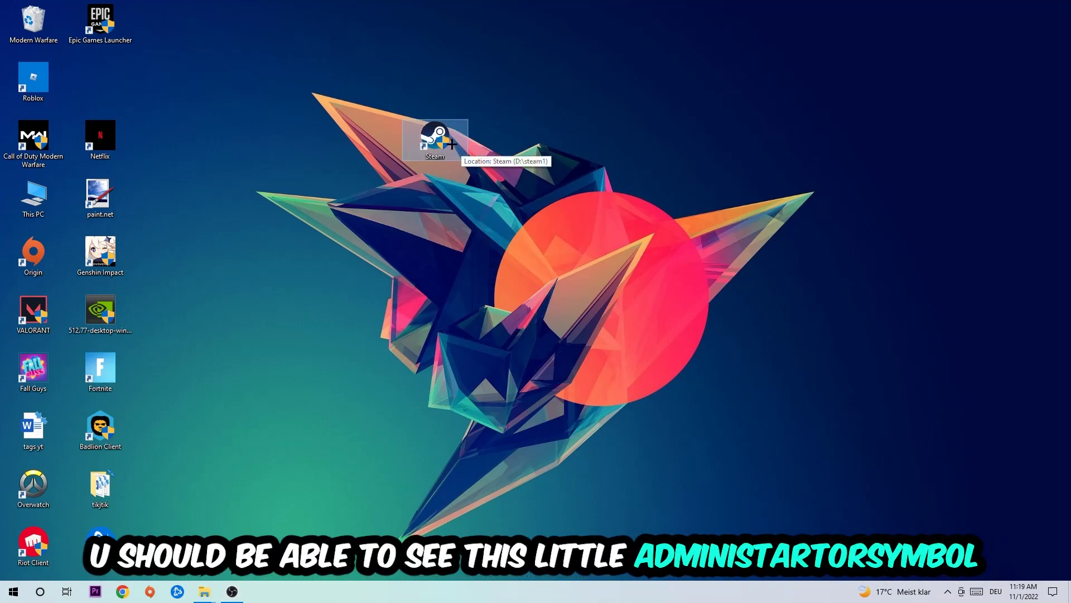